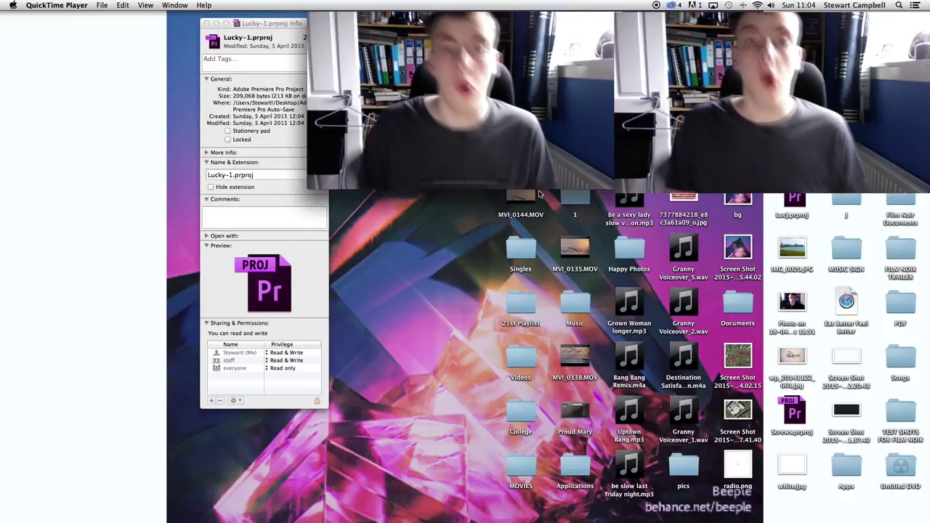
- Close the Lucky-1.prproj info window and bring Premiere Pro to the front
{"action": "mouse_move", "coordinate": [520, 29]}
{"action": "left_click_drag", "start_coordinate": [520, 29], "coordinate": [827, 29]}
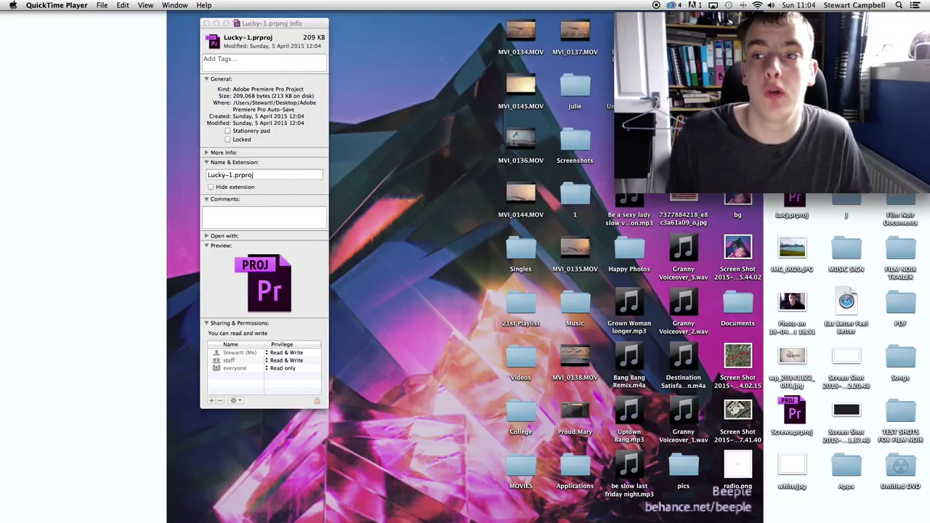
{"action": "left_click", "coordinate": [207, 24]}
{"action": "mouse_move", "coordinate": [2, 144]}
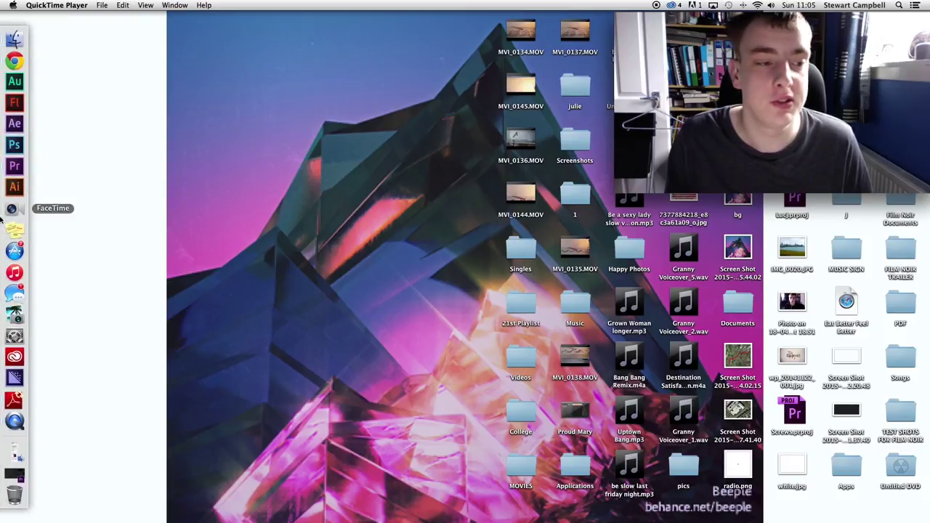
{"action": "left_click", "coordinate": [13, 166]}
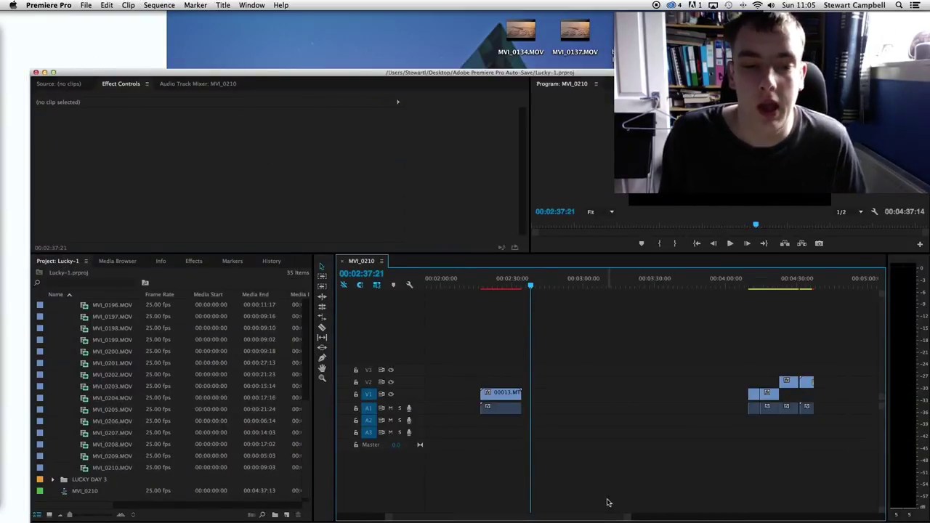
- Hide Premiere Pro, then open the Lucky edit project from the recent items
{"action": "left_click", "coordinate": [414, 216]}
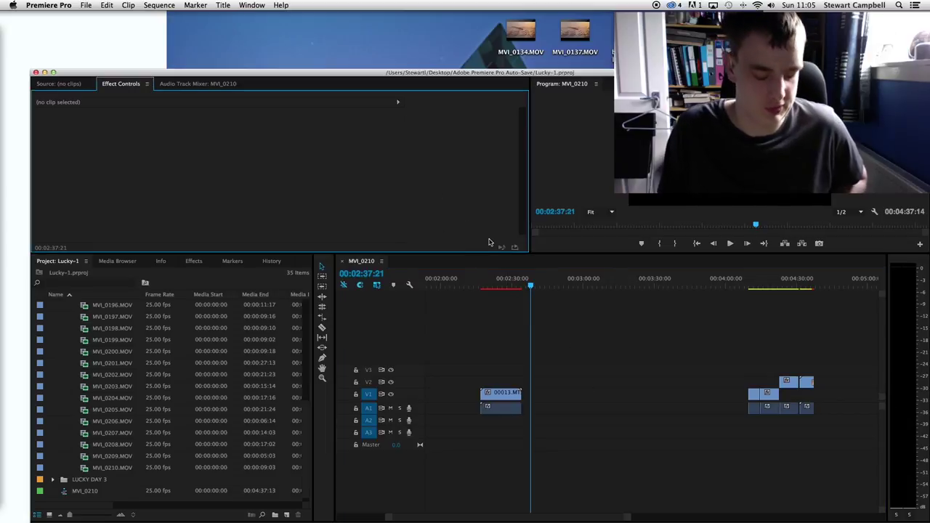
{"action": "key", "text": "super+h"}
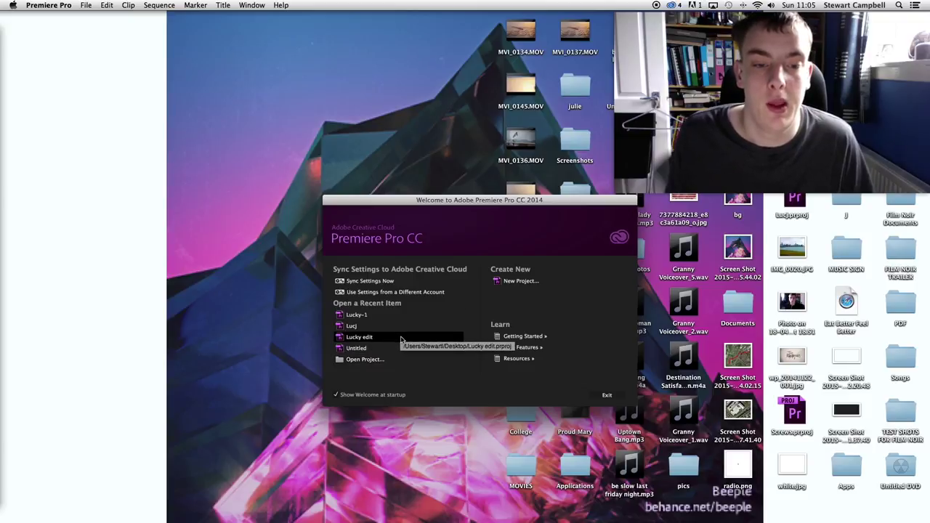
{"action": "left_click", "coordinate": [402, 340]}
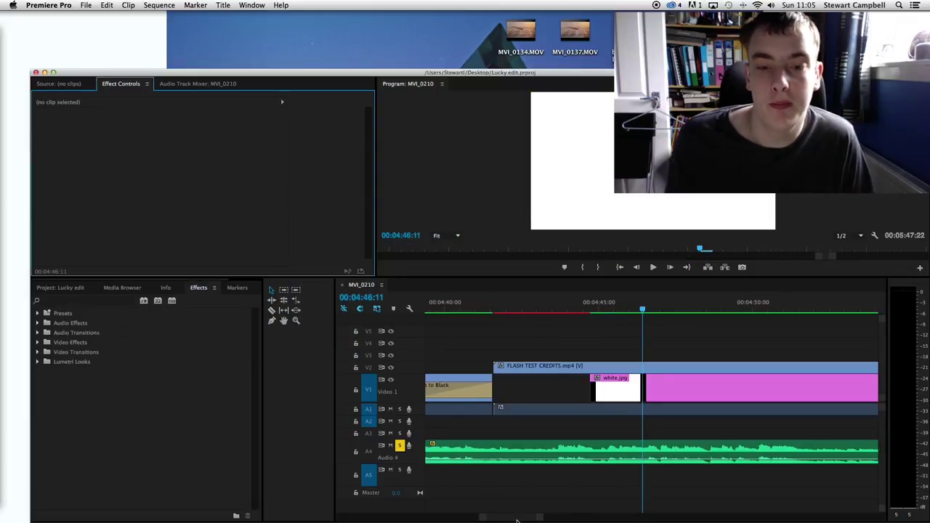
- Scroll the MVI_0210 timeline and scrub the playhead to about five seconds in
{"action": "key", "text": "super+Tab"}
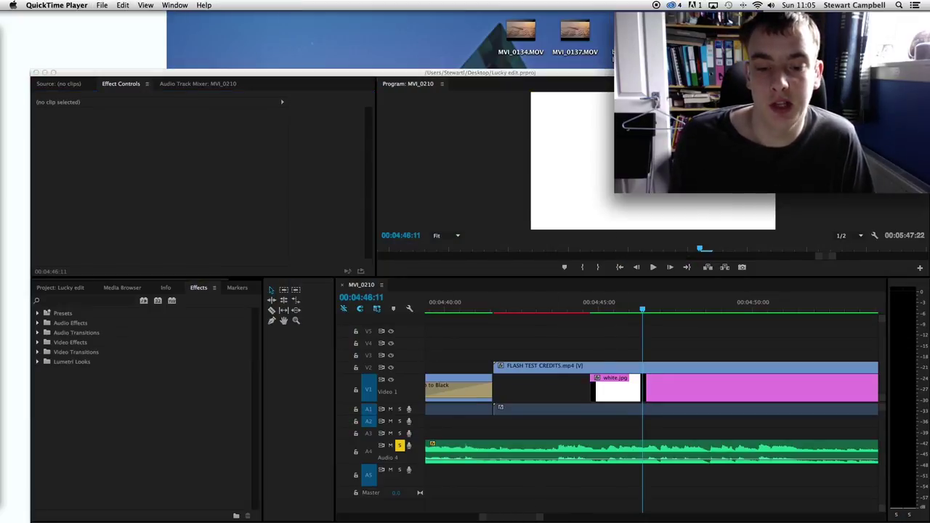
{"action": "key", "text": "super+Tab"}
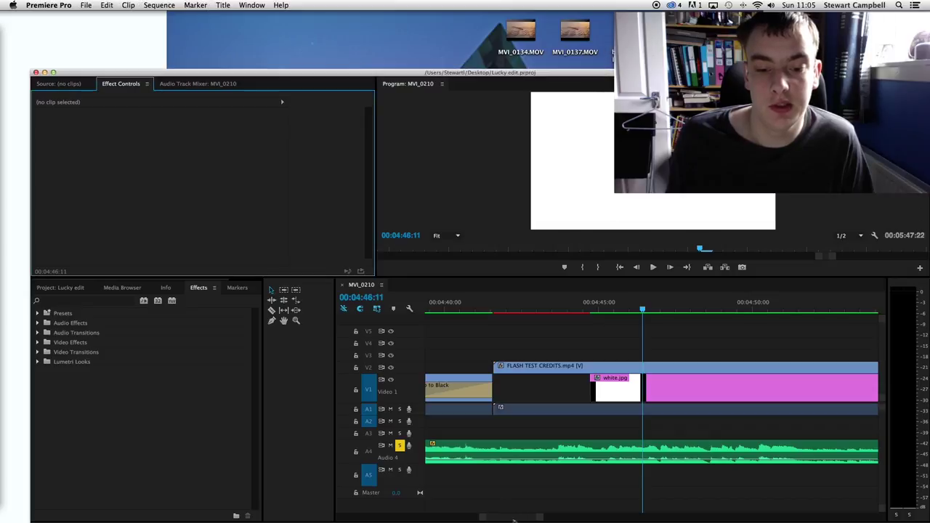
{"action": "left_click_drag", "start_coordinate": [525, 519], "coordinate": [450, 519]}
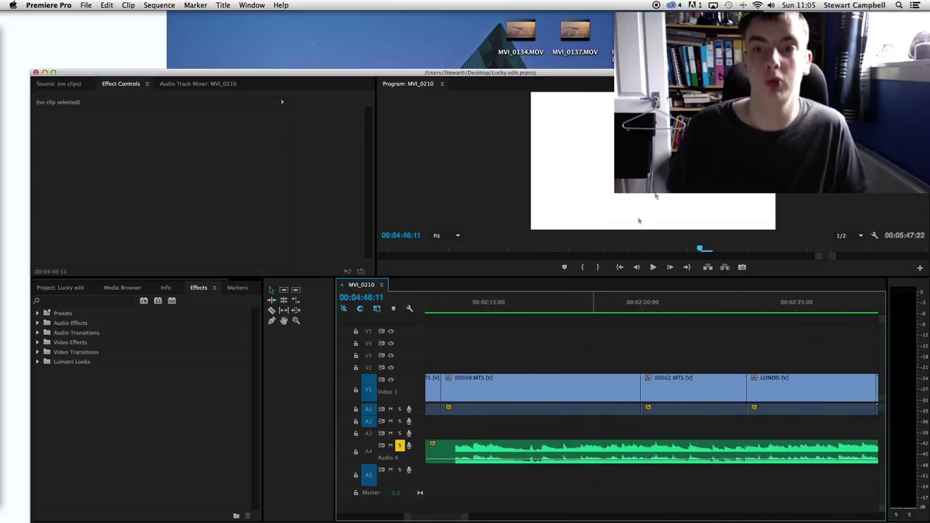
{"action": "key", "text": "super+Tab"}
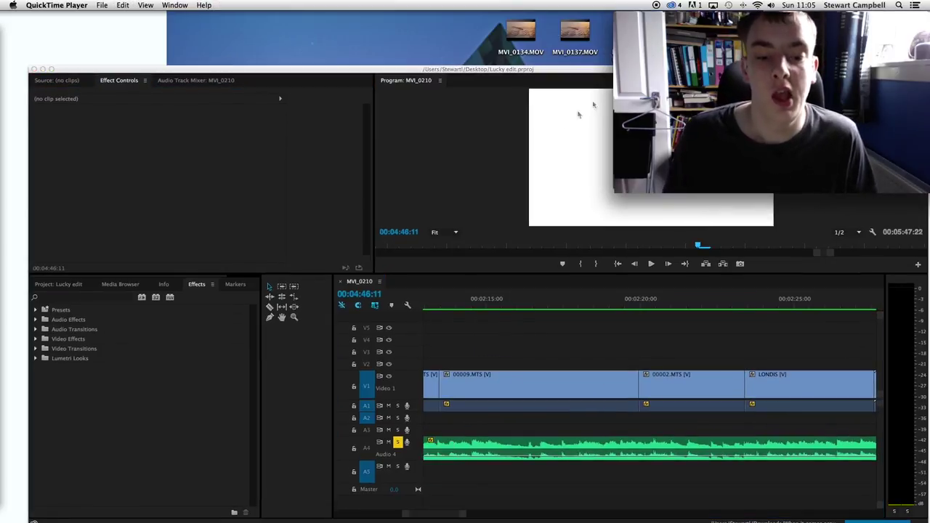
{"action": "left_click_drag", "start_coordinate": [449, 517], "coordinate": [380, 516]}
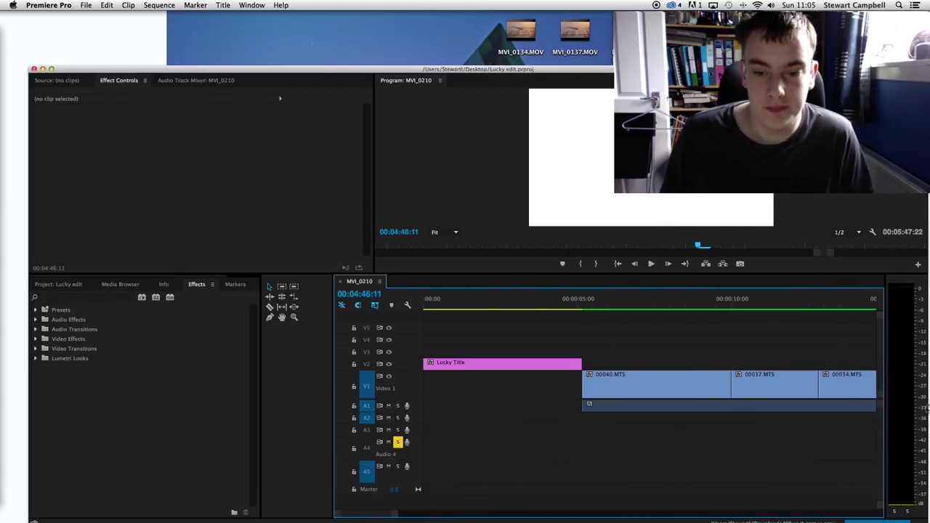
{"action": "left_click_drag", "start_coordinate": [577, 305], "coordinate": [590, 306]}
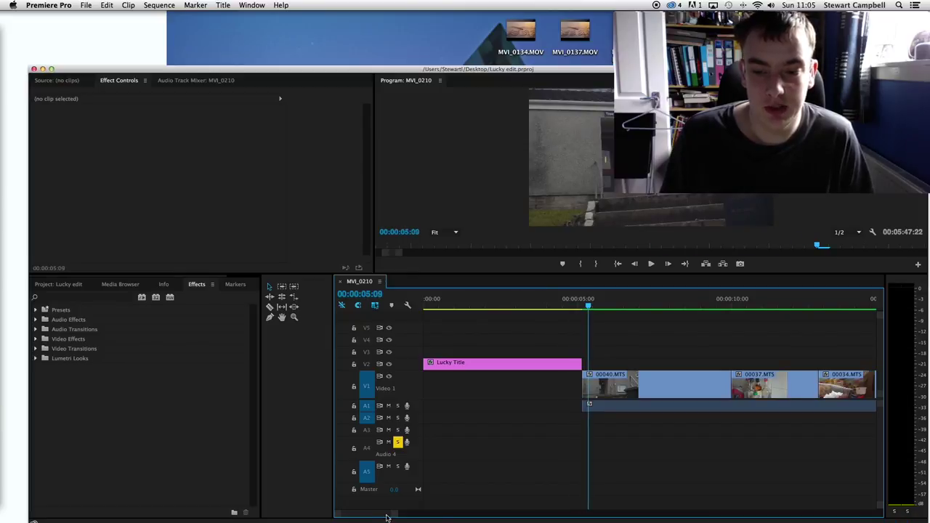
- Jump the playhead to around 00:03:13, preview those frames, and scroll on to the ending credits
{"action": "left_click_drag", "start_coordinate": [386, 517], "coordinate": [489, 516]}
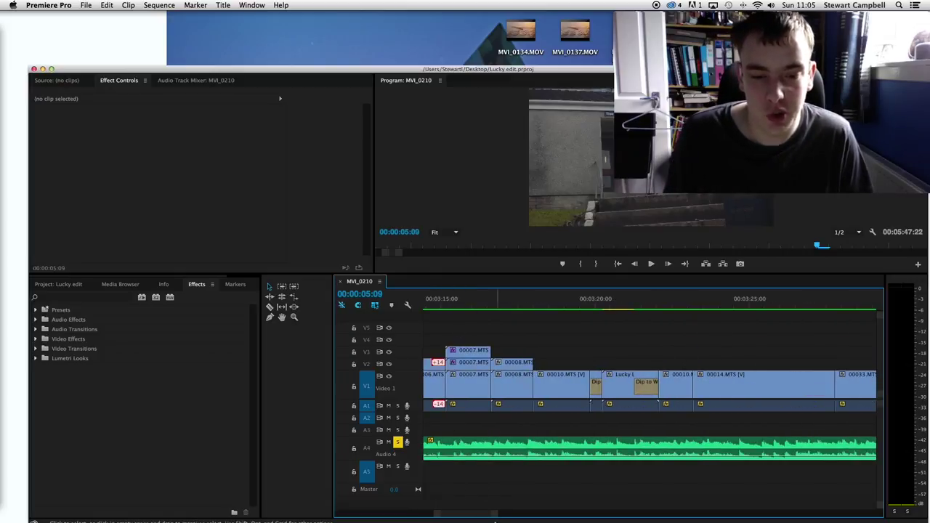
{"action": "scroll", "coordinate": [487, 515], "scroll_direction": "up", "scroll_amount": 3}
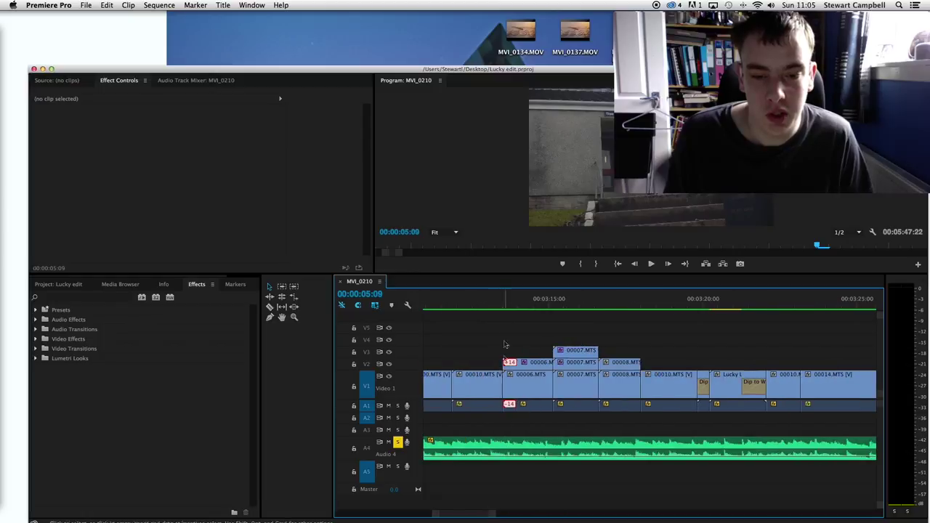
{"action": "left_click", "coordinate": [490, 305]}
{"action": "left_click_drag", "start_coordinate": [491, 308], "coordinate": [512, 308]}
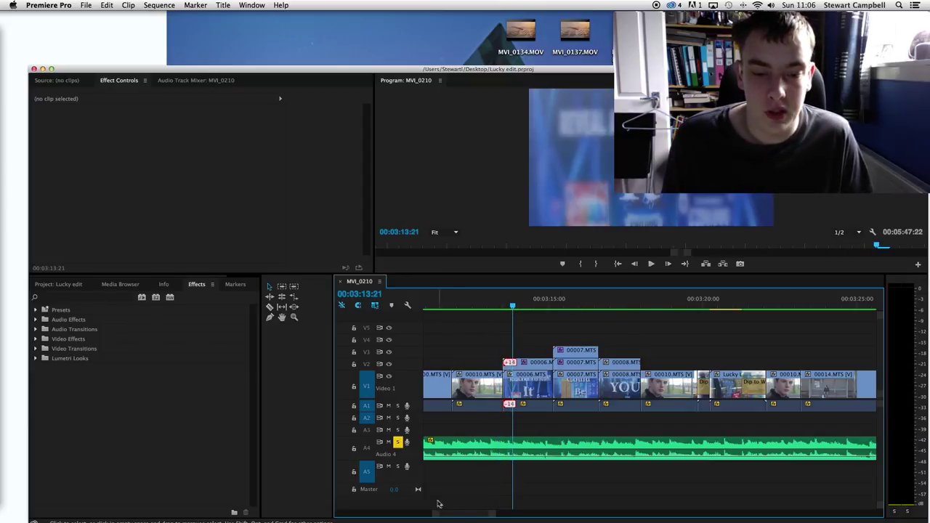
{"action": "left_click_drag", "start_coordinate": [457, 515], "coordinate": [438, 501]}
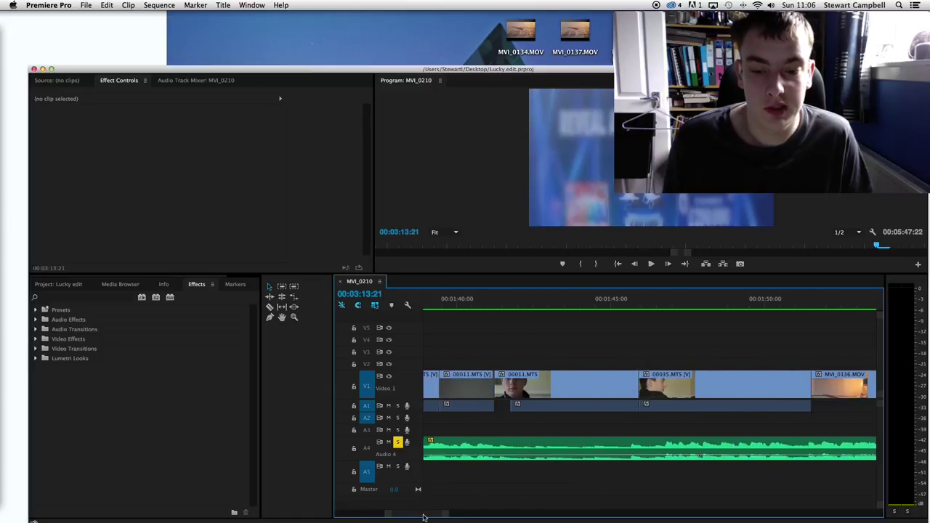
{"action": "left_click_drag", "start_coordinate": [424, 517], "coordinate": [552, 521]}
{"action": "left_click_drag", "start_coordinate": [499, 305], "coordinate": [518, 305]}
{"action": "left_click_drag", "start_coordinate": [556, 514], "coordinate": [519, 509]}
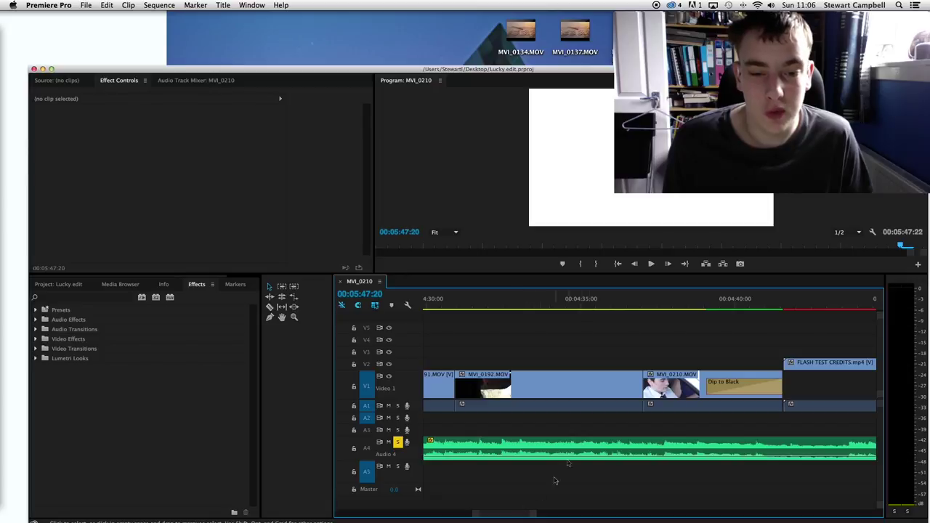
{"action": "left_click", "coordinate": [505, 305]}
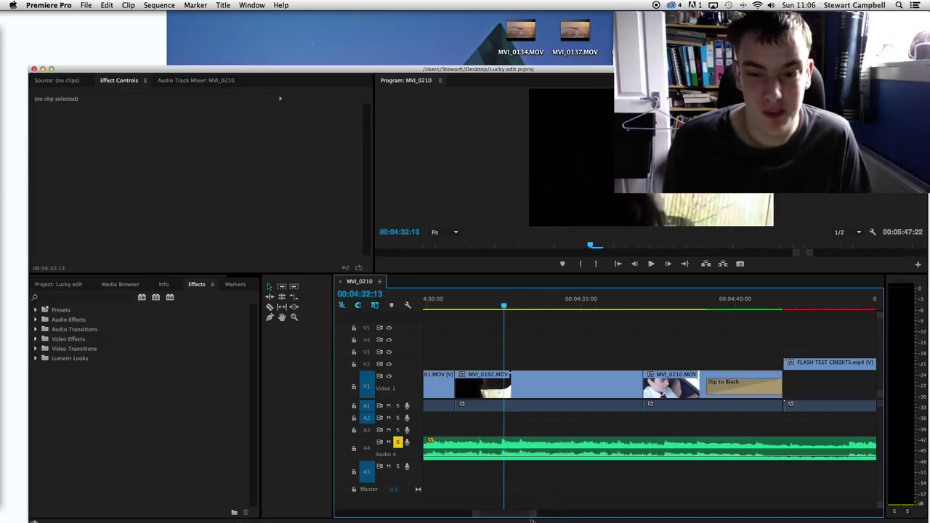
{"action": "left_click_drag", "start_coordinate": [522, 518], "coordinate": [430, 509]}
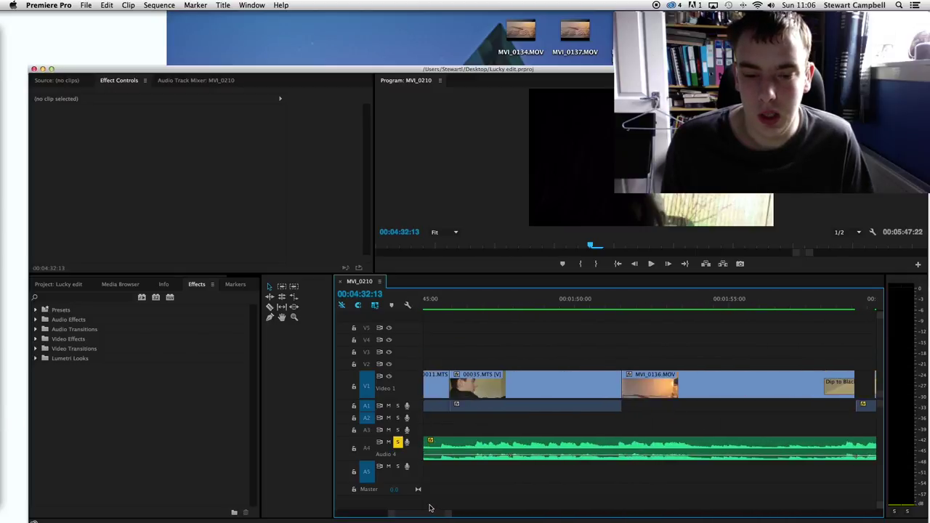
{"action": "left_click_drag", "start_coordinate": [445, 514], "coordinate": [412, 504]}
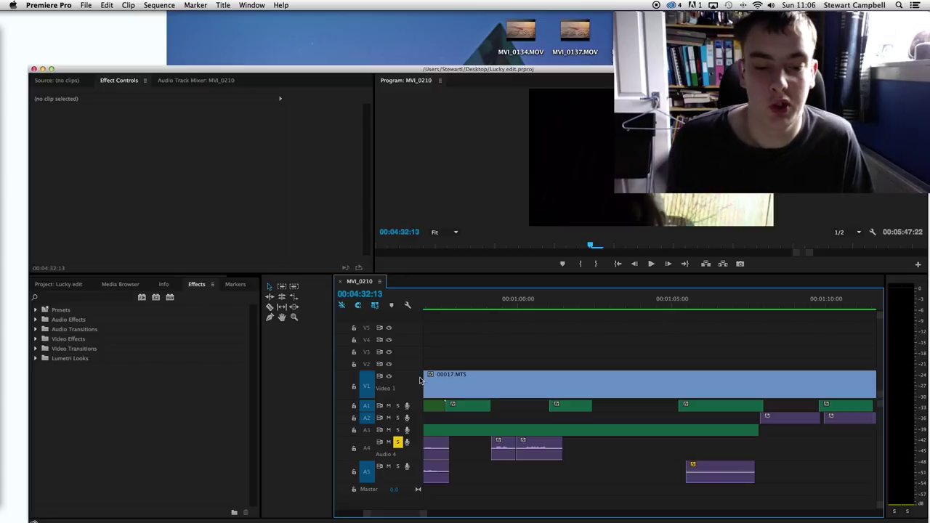
{"action": "left_click_drag", "start_coordinate": [407, 518], "coordinate": [360, 518]}
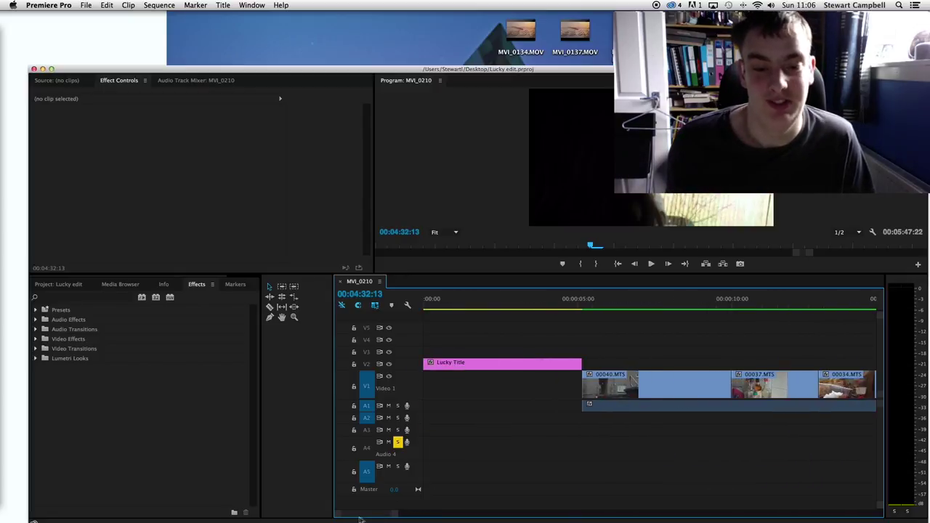
- Play the sequence from about five seconds in, then scroll the timeline and jump to about 03:13
{"action": "left_click", "coordinate": [429, 300]}
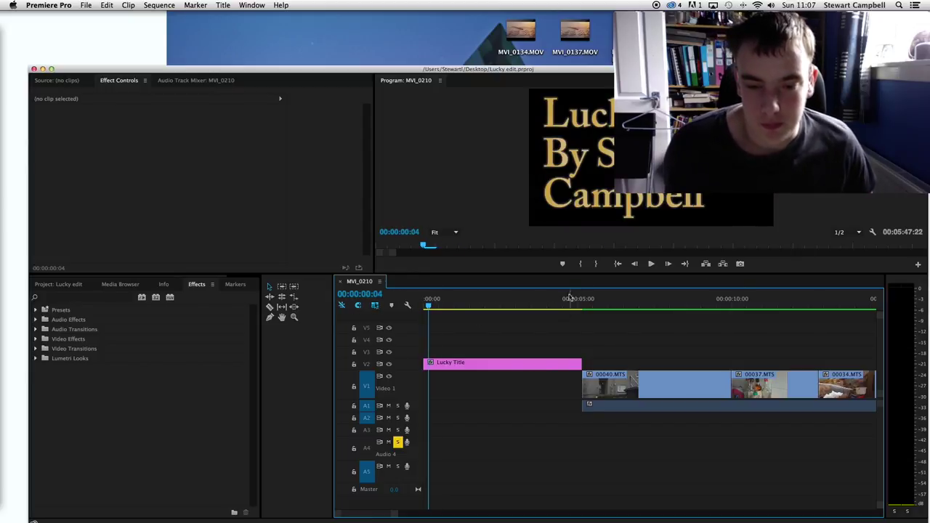
{"action": "left_click_drag", "start_coordinate": [570, 300], "coordinate": [588, 305]}
{"action": "key", "text": "space"}
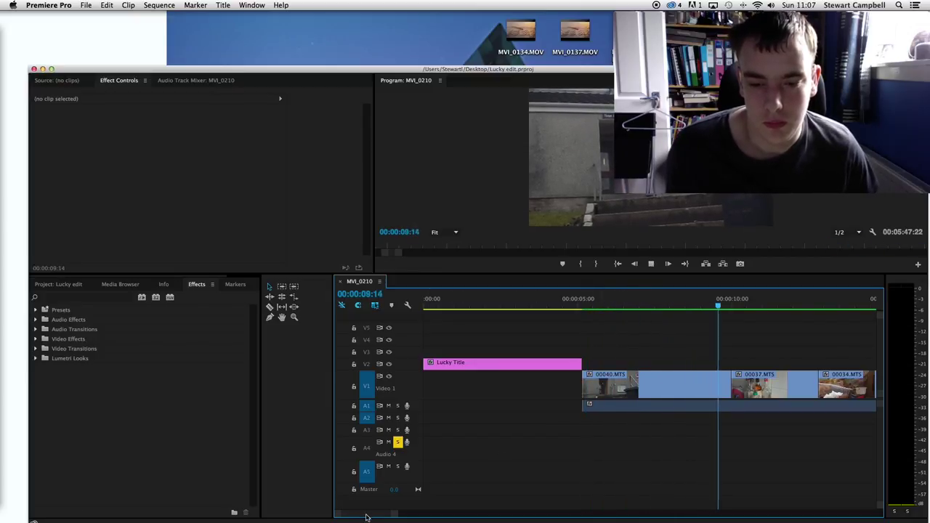
{"action": "left_click_drag", "start_coordinate": [372, 515], "coordinate": [469, 521]}
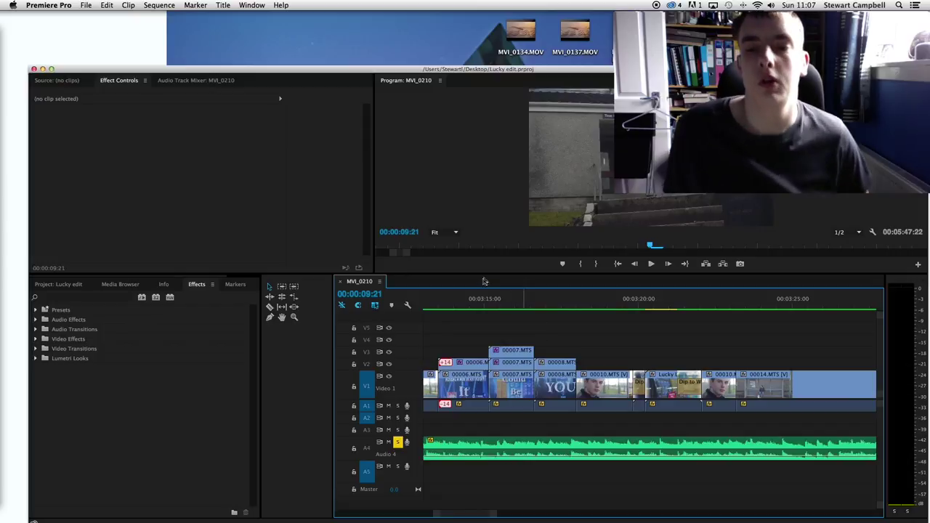
{"action": "left_click", "coordinate": [438, 305]}
- Play from 03:13 and select clip 00006.MTS, expanding then collapsing its Motion settings
{"action": "key", "text": "space"}
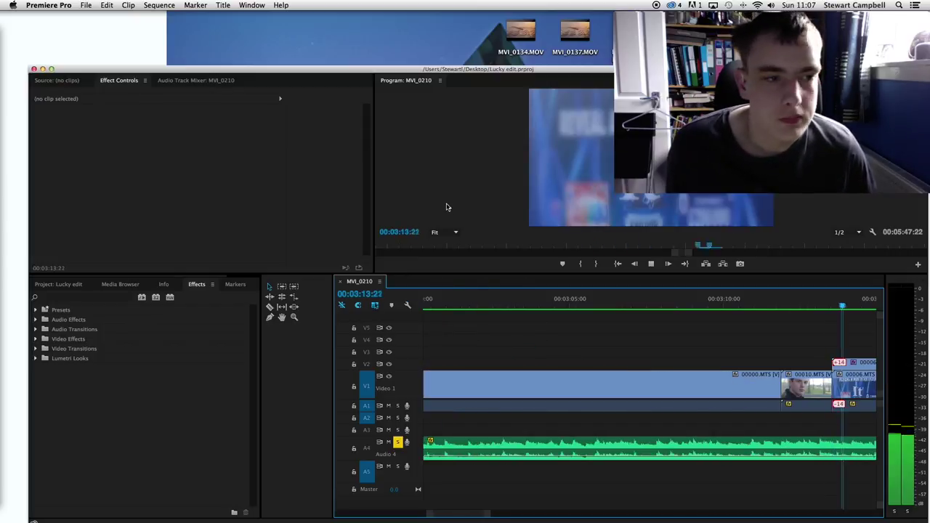
{"action": "left_click", "coordinate": [867, 391]}
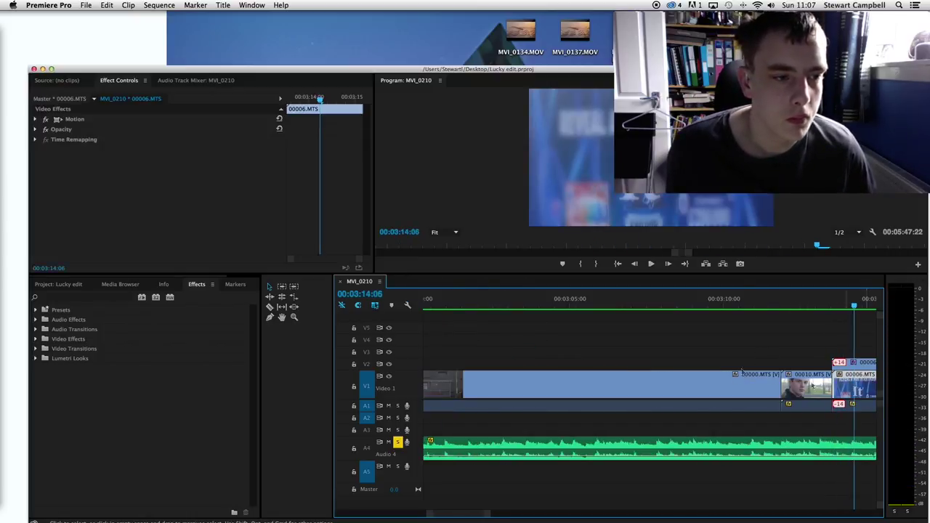
{"action": "left_click", "coordinate": [36, 120]}
{"action": "left_click", "coordinate": [36, 120]}
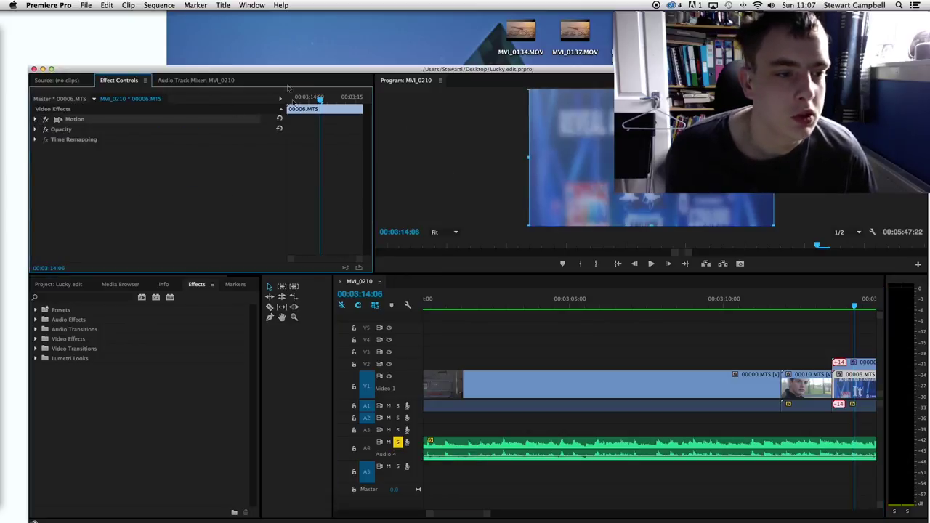
{"action": "left_click", "coordinate": [859, 380]}
- Clear the Gaussian Blur from clip 00006.MTS and search the Effects panel for 'blur'
{"action": "left_click", "coordinate": [859, 370]}
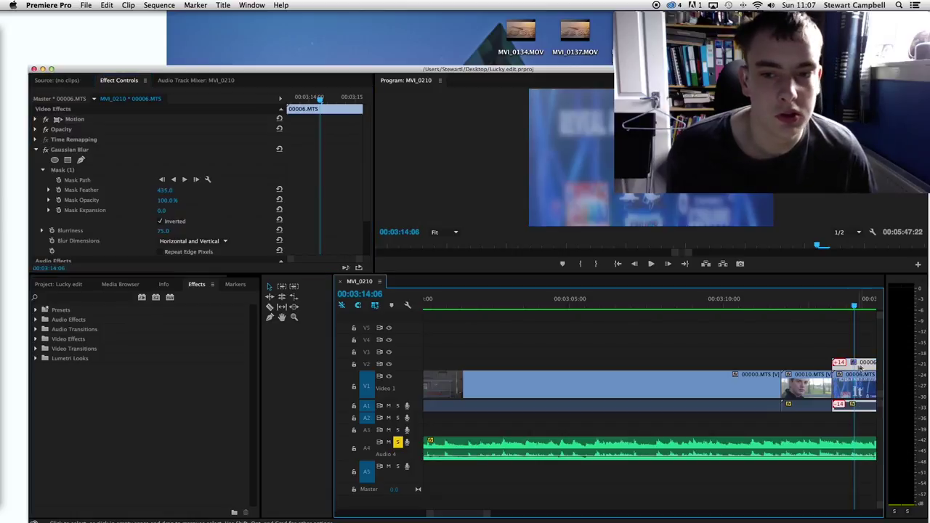
{"action": "left_click", "coordinate": [59, 148]}
{"action": "right_click", "coordinate": [61, 149]}
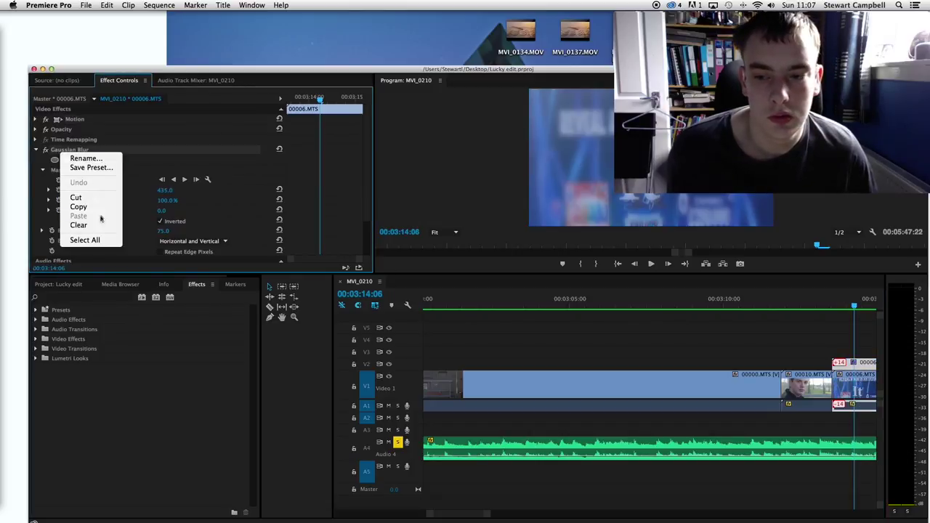
{"action": "left_click", "coordinate": [89, 224]}
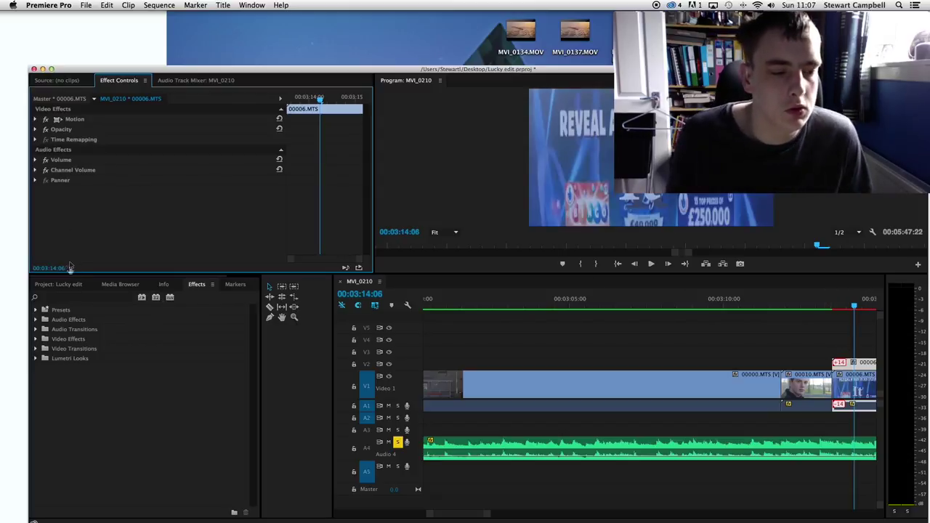
{"action": "left_click", "coordinate": [106, 301]}
{"action": "type", "text": "blur"}
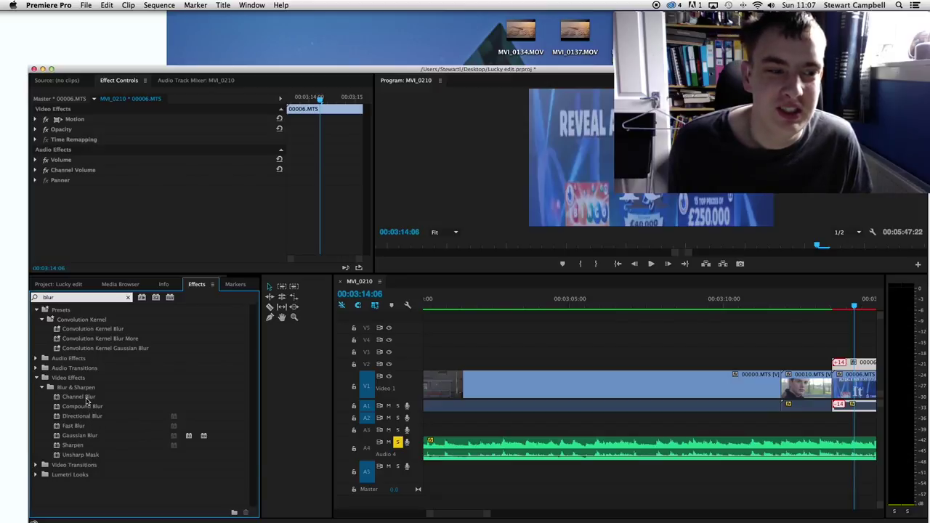
- Apply Channel Blur to clip 00006.MTS with Red Blurriness 26.0
{"action": "left_click_drag", "start_coordinate": [83, 399], "coordinate": [845, 367]}
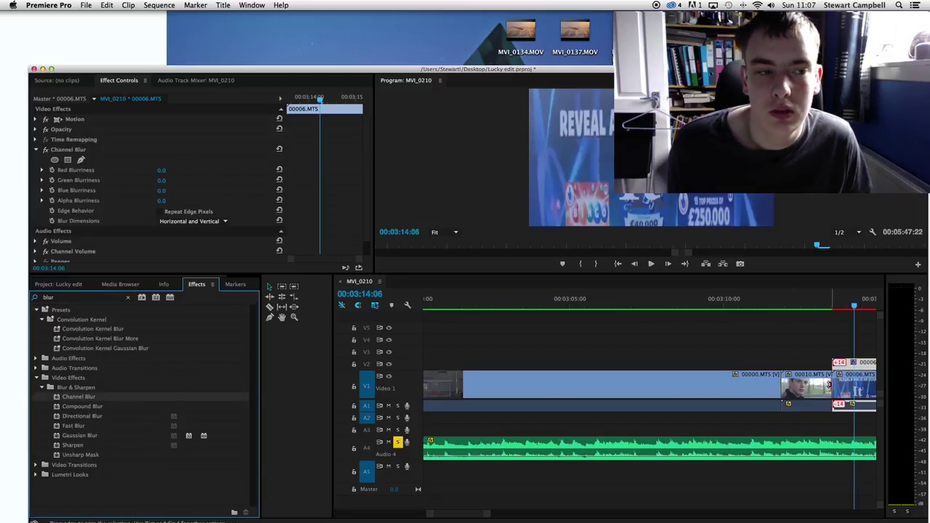
{"action": "left_click", "coordinate": [166, 170]}
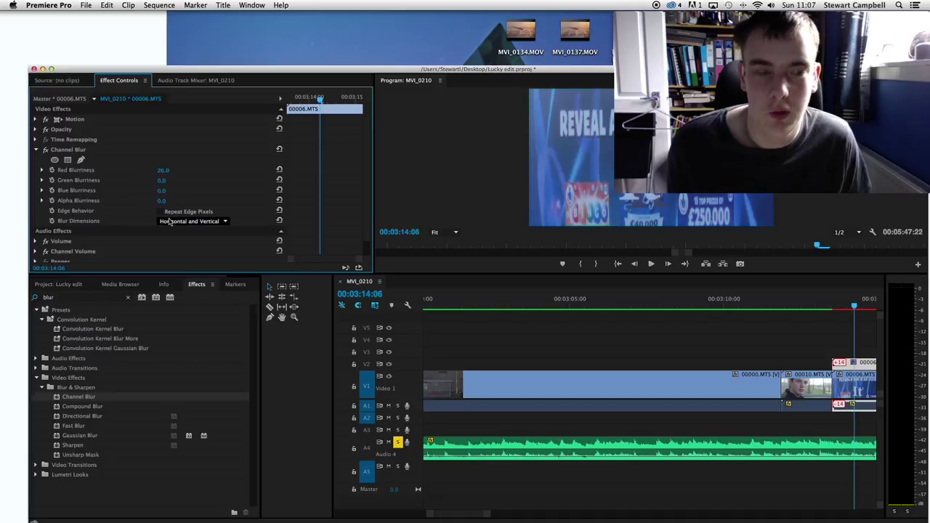
{"action": "left_click_drag", "start_coordinate": [478, 516], "coordinate": [488, 518]}
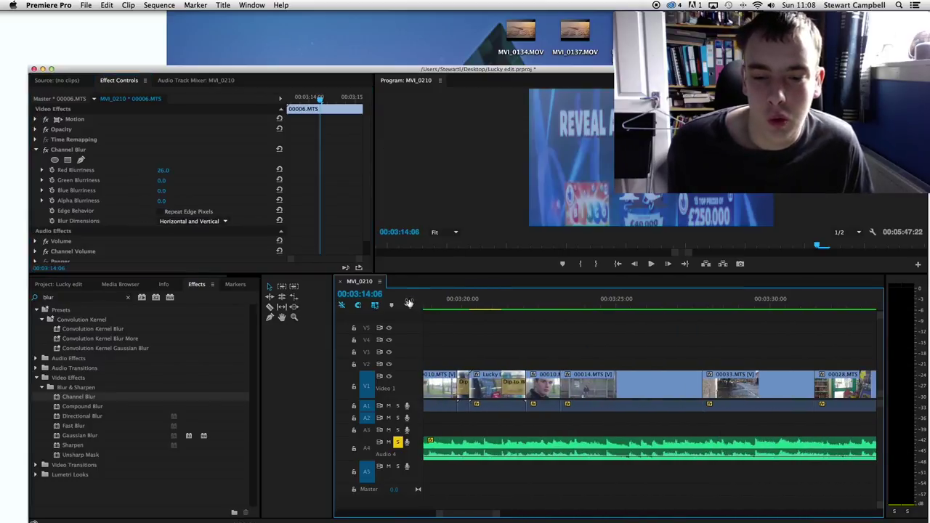
{"action": "right_click", "coordinate": [62, 151]}
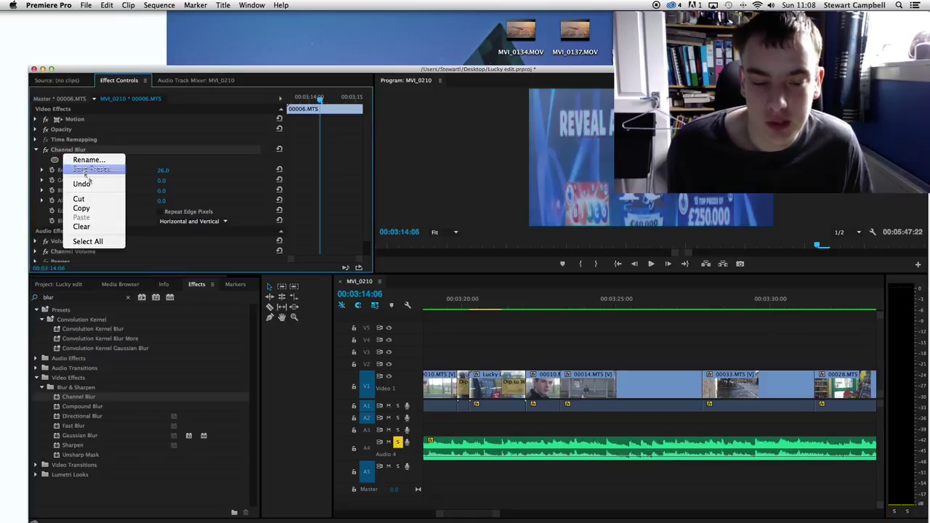
- Clear Channel Blur so clip 00006.MTS keeps only Motion, Opacity and Time Remapping
{"action": "left_click", "coordinate": [110, 224]}
{"action": "left_click_drag", "start_coordinate": [478, 515], "coordinate": [427, 505]}
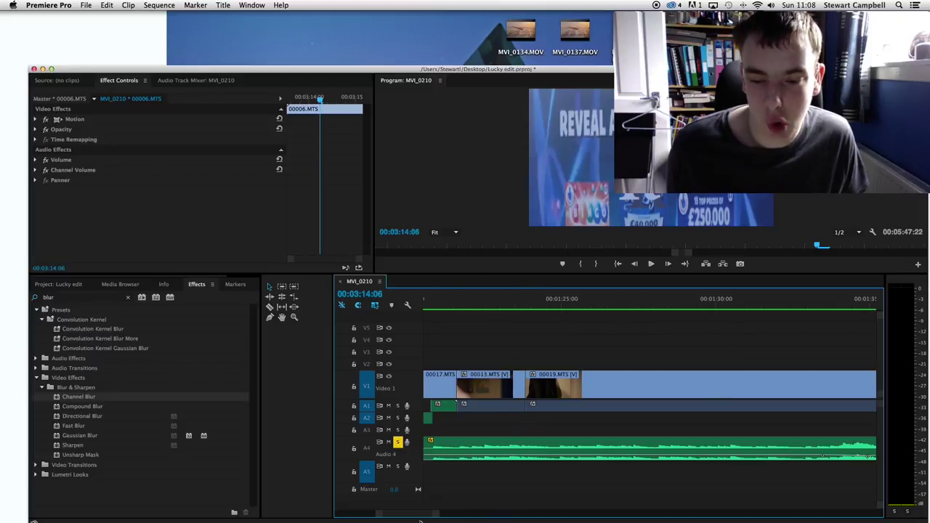
- Scroll the timeline back and forth to the 03:20–03:30 section and set the playhead to 03:23:24
{"action": "left_click_drag", "start_coordinate": [423, 516], "coordinate": [420, 517]}
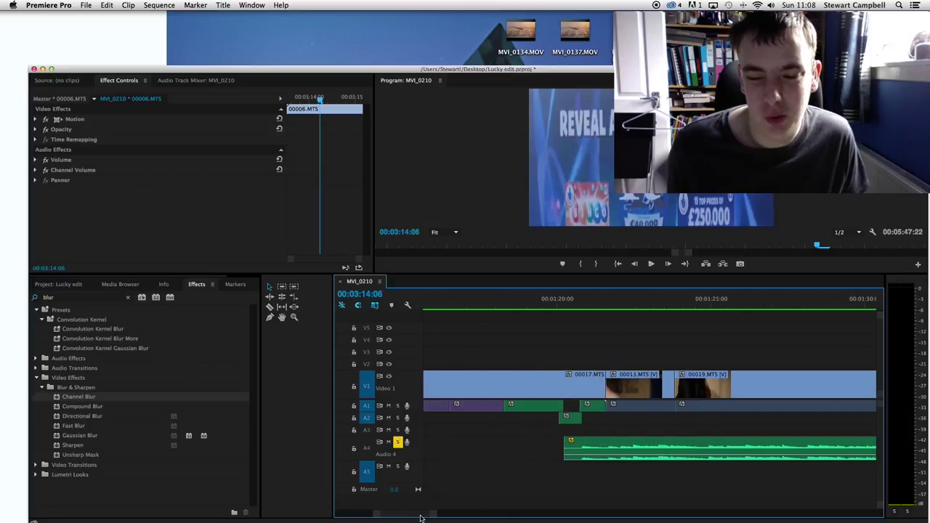
{"action": "scroll", "coordinate": [420, 518], "scroll_direction": "up", "scroll_amount": 2}
{"action": "left_click_drag", "start_coordinate": [420, 517], "coordinate": [529, 522]}
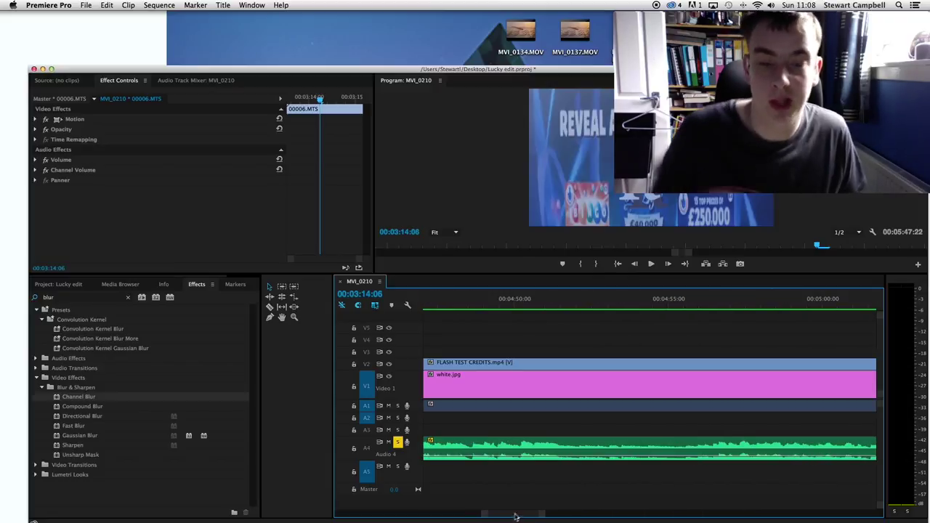
{"action": "scroll", "coordinate": [528, 515], "scroll_direction": "up", "scroll_amount": 5}
{"action": "left_click_drag", "start_coordinate": [526, 515], "coordinate": [515, 515]}
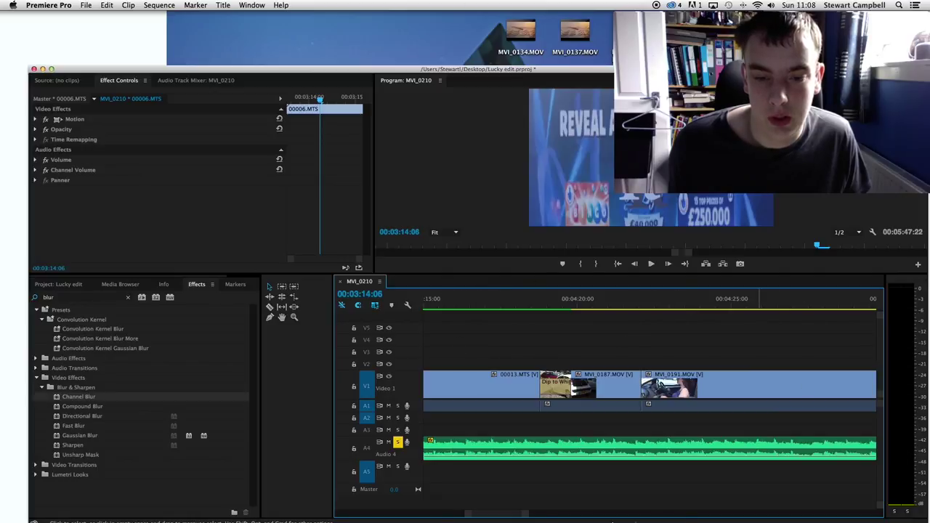
{"action": "left_click_drag", "start_coordinate": [514, 514], "coordinate": [488, 516]}
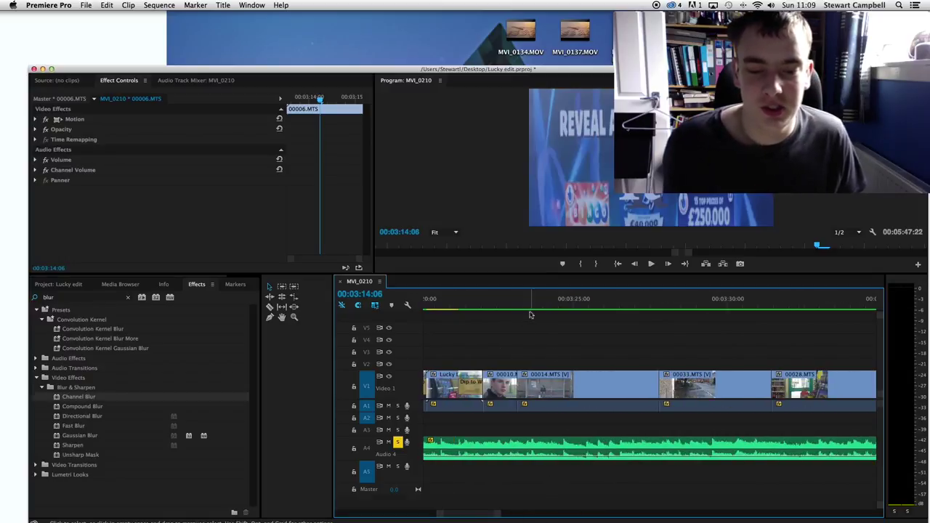
{"action": "left_click_drag", "start_coordinate": [532, 313], "coordinate": [540, 307]}
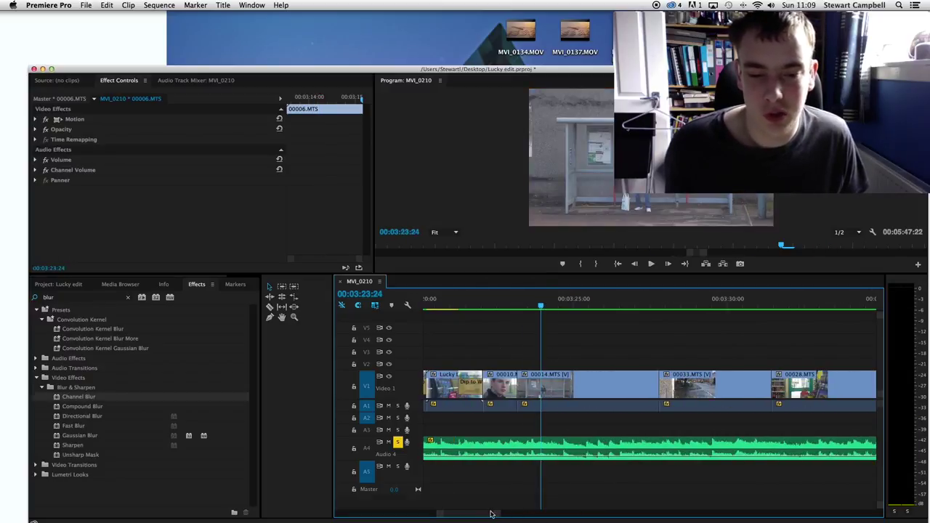
- Scroll the timeline left to clips 00017.MTS, 00013.MTS and 00019.MTS around 01:20
{"action": "left_click_drag", "start_coordinate": [494, 516], "coordinate": [473, 514]}
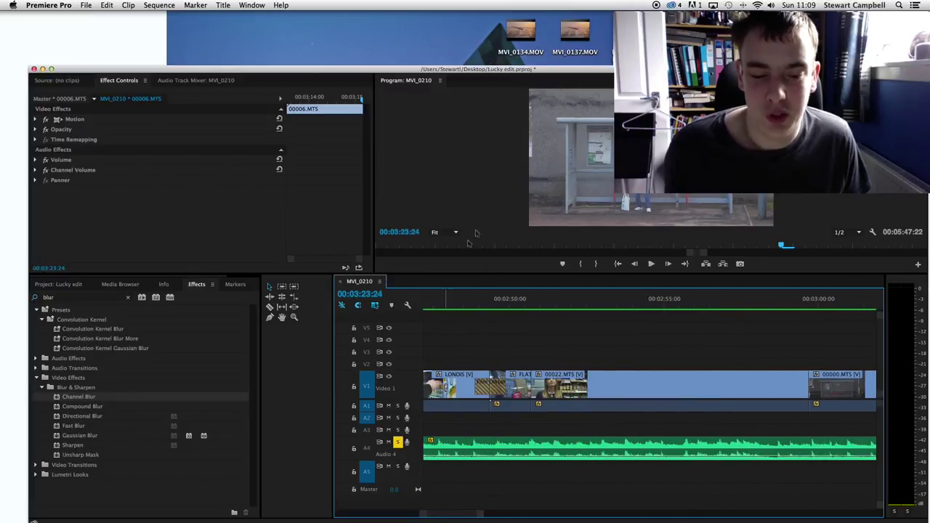
{"action": "left_click_drag", "start_coordinate": [461, 519], "coordinate": [456, 518]}
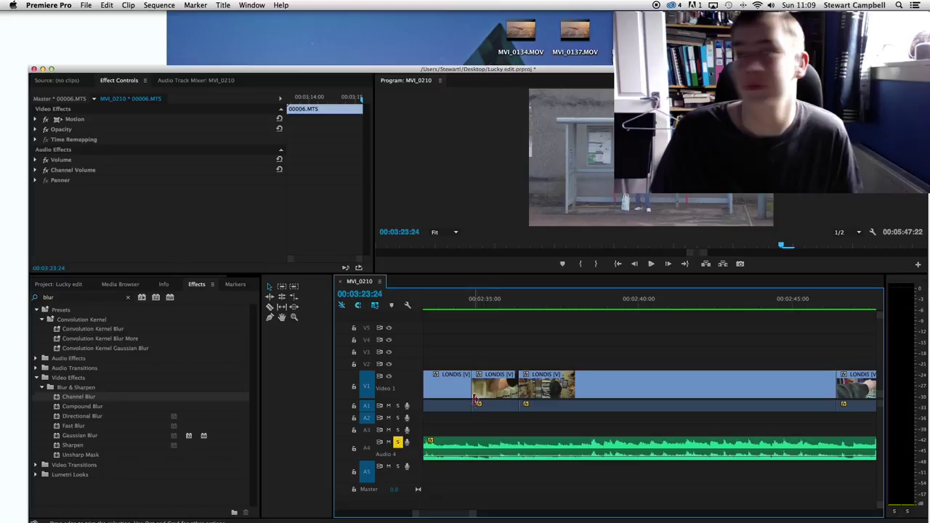
{"action": "left_click_drag", "start_coordinate": [462, 518], "coordinate": [413, 480]}
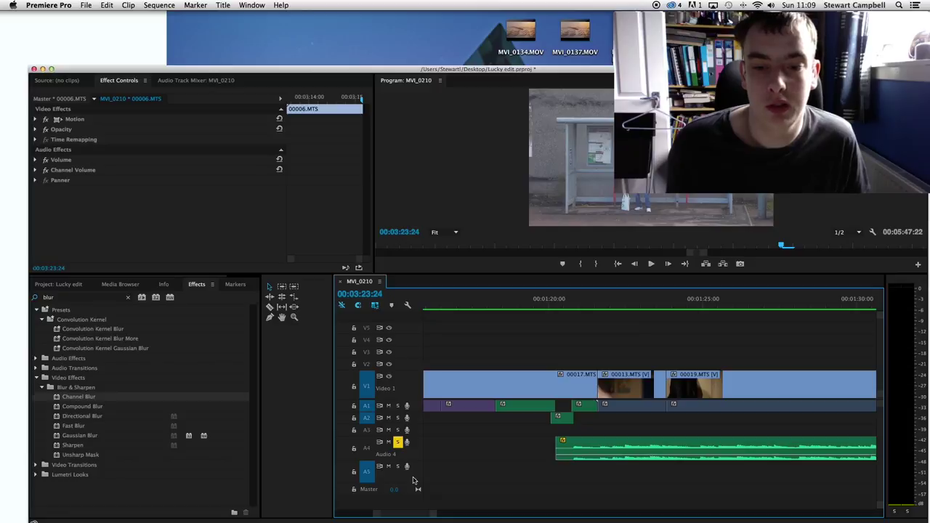